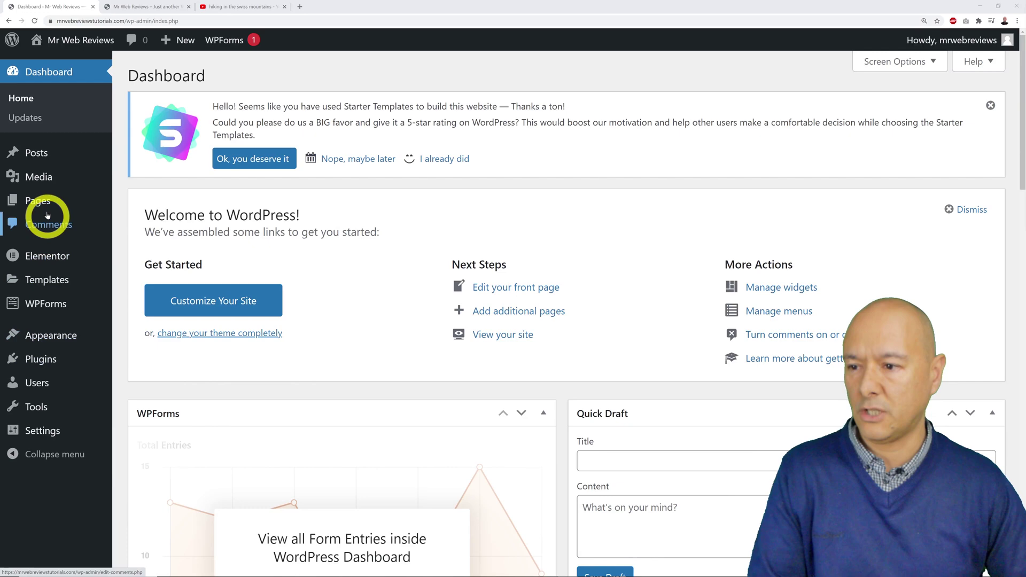
Step: Open the WordPress Pages list to see the site's seven pages, including Home
{"action": "left_click", "coordinate": [45, 208]}
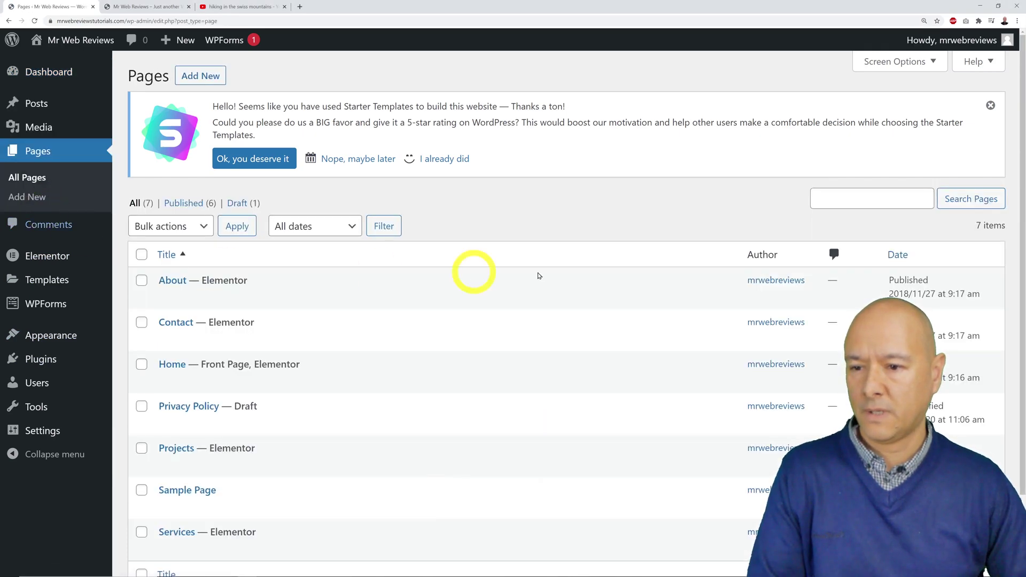
{"action": "scroll", "coordinate": [570, 245], "scroll_direction": "down", "scroll_amount": 2}
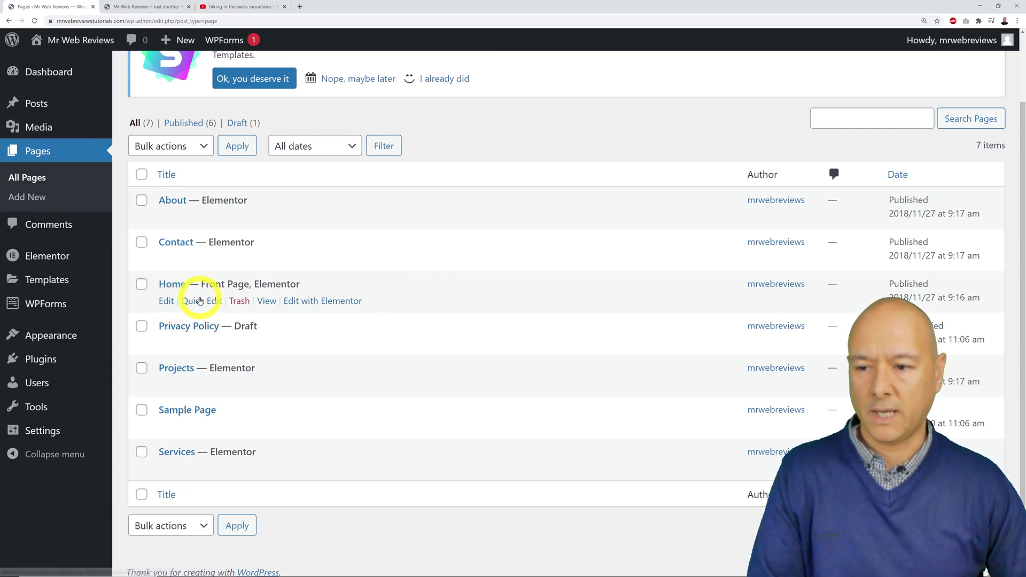
Step: Open the Home page in Elementor and select the mountain hero section's settings
{"action": "left_click", "coordinate": [323, 302]}
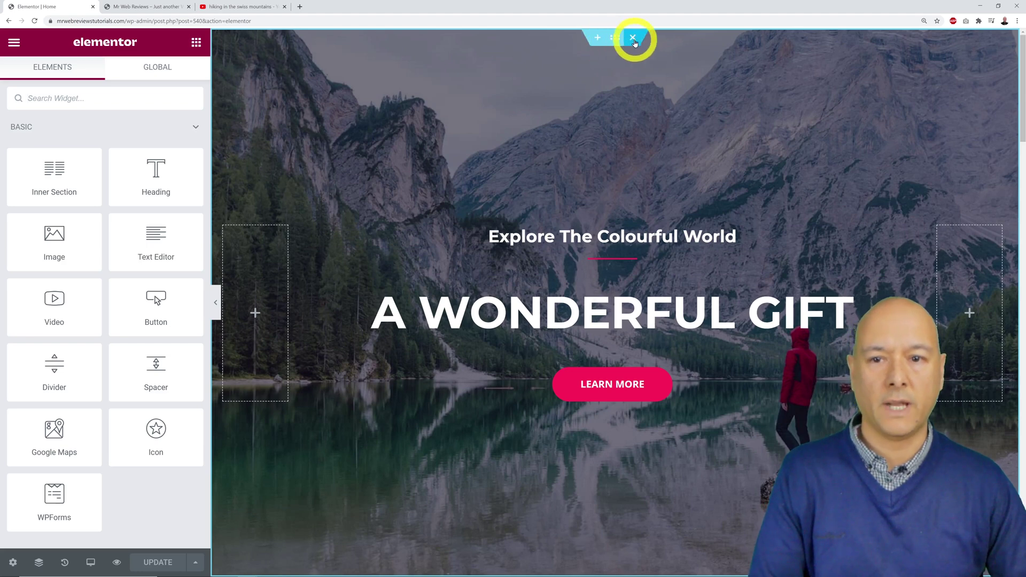
{"action": "scroll", "coordinate": [755, 76], "scroll_direction": "down", "scroll_amount": 6}
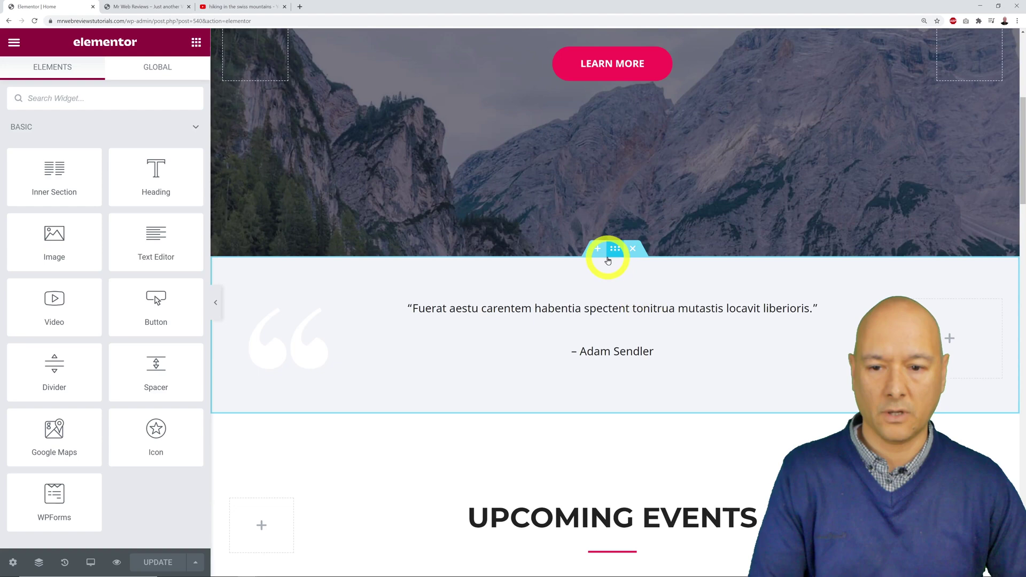
{"action": "scroll", "coordinate": [678, 308], "scroll_direction": "up", "scroll_amount": 6}
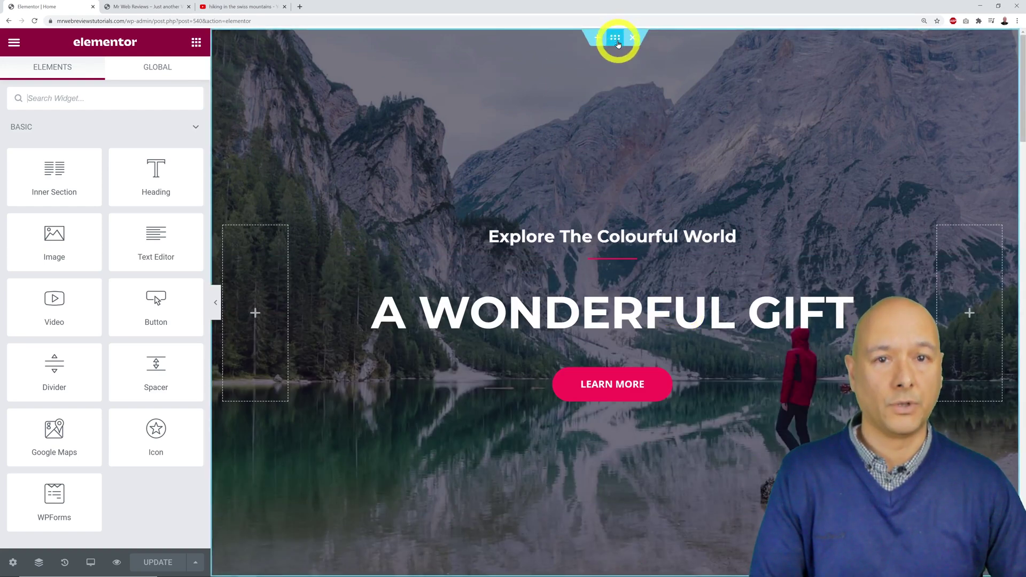
{"action": "left_click", "coordinate": [616, 39]}
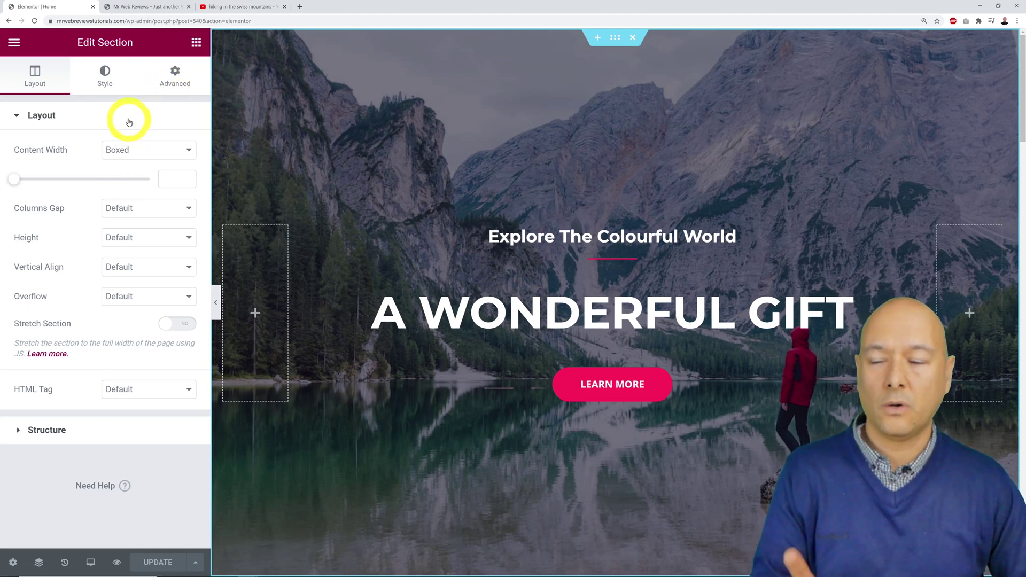
Step: Switch the hero section's Background Type to Video and go to YouTube hiking results
{"action": "left_click", "coordinate": [106, 80]}
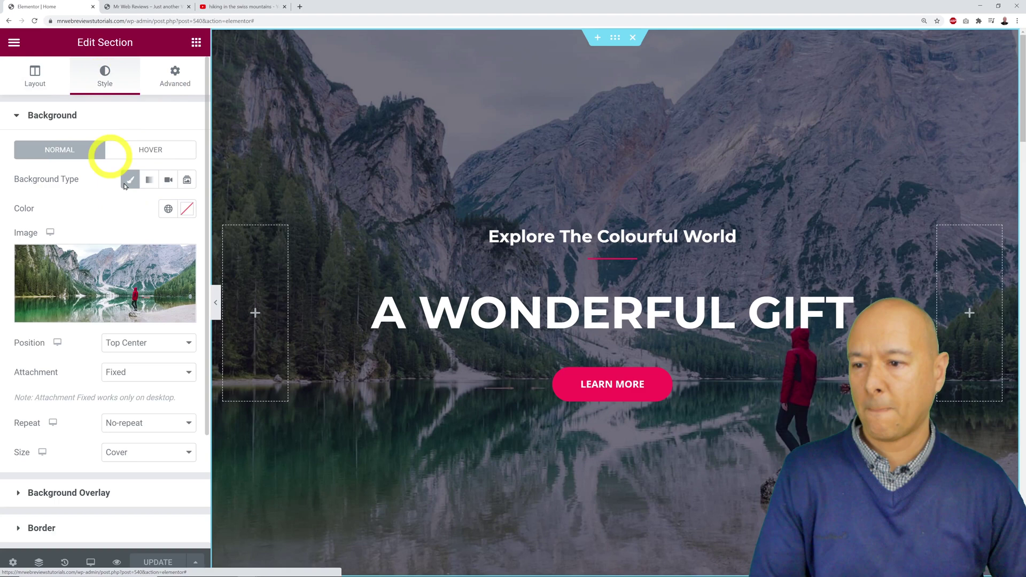
{"action": "mouse_move", "coordinate": [133, 283]}
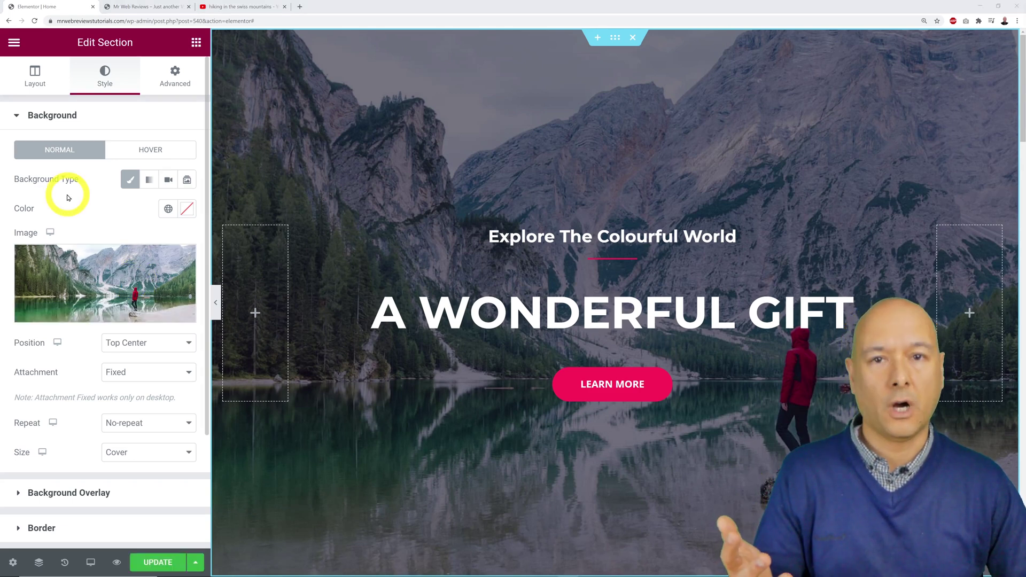
{"action": "left_click", "coordinate": [168, 182]}
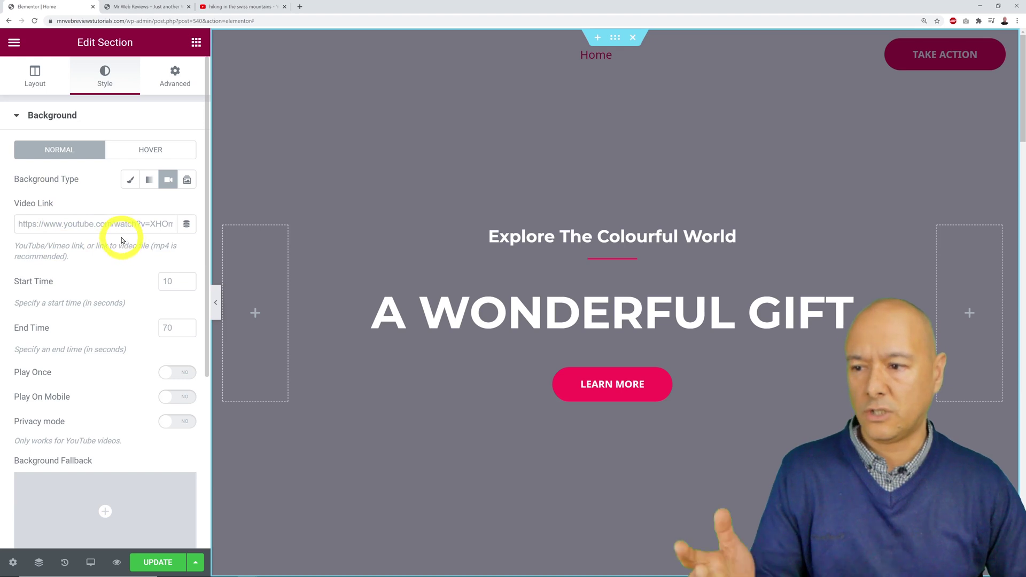
{"action": "left_click", "coordinate": [225, 8]}
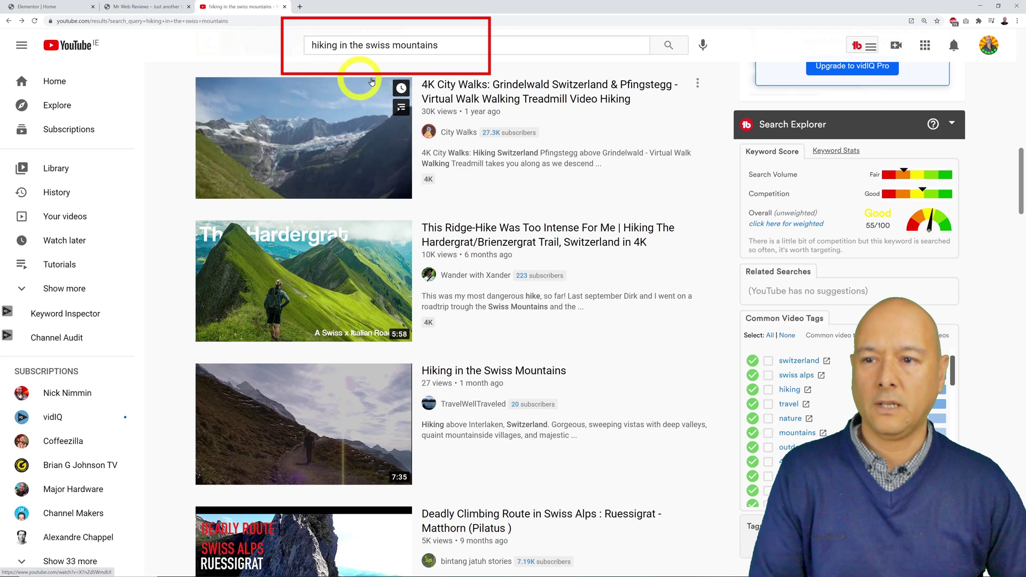
Step: Copy the URL of the 4K City Walks Grindelwald hiking video on YouTube
{"action": "mouse_move", "coordinate": [328, 160]}
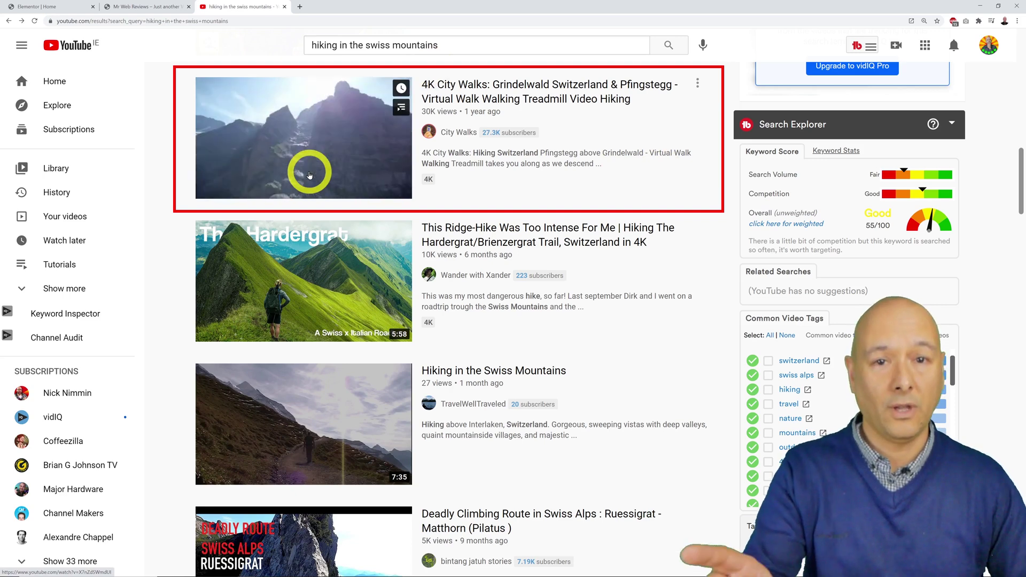
{"action": "left_click", "coordinate": [471, 98]}
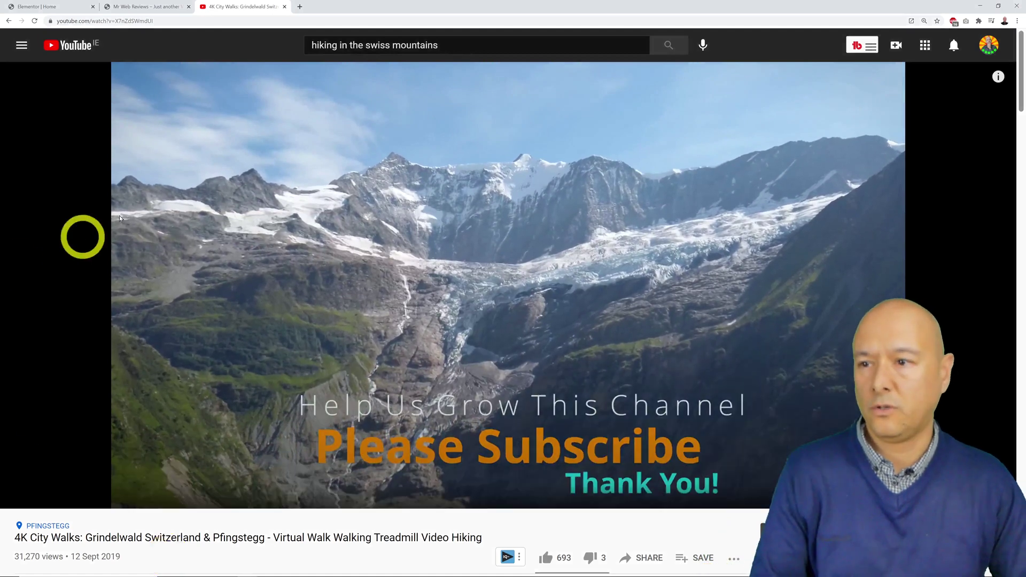
{"action": "left_click", "coordinate": [169, 22]}
{"action": "key", "text": "ctrl+c"}
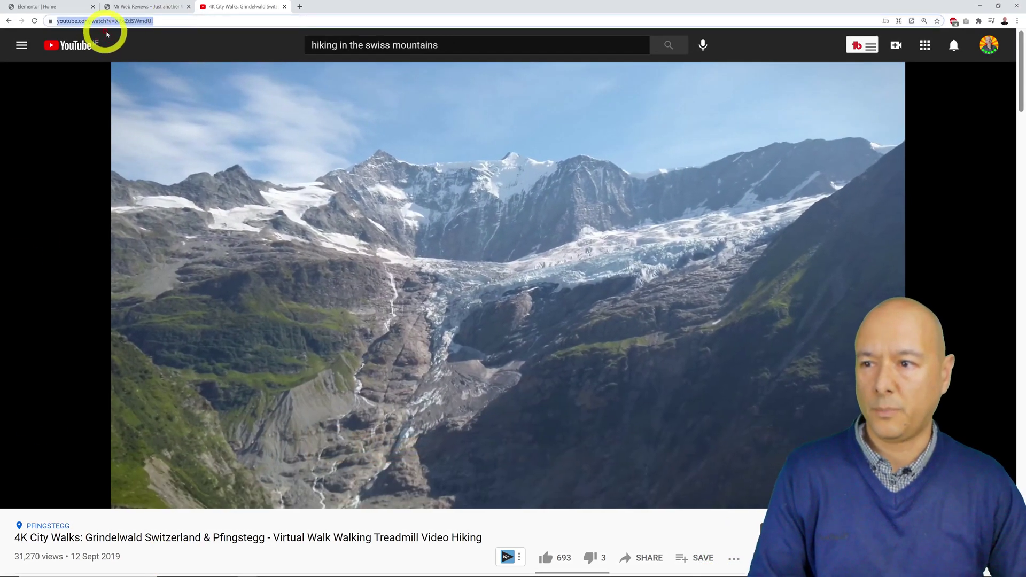
{"action": "right_click", "coordinate": [115, 23]}
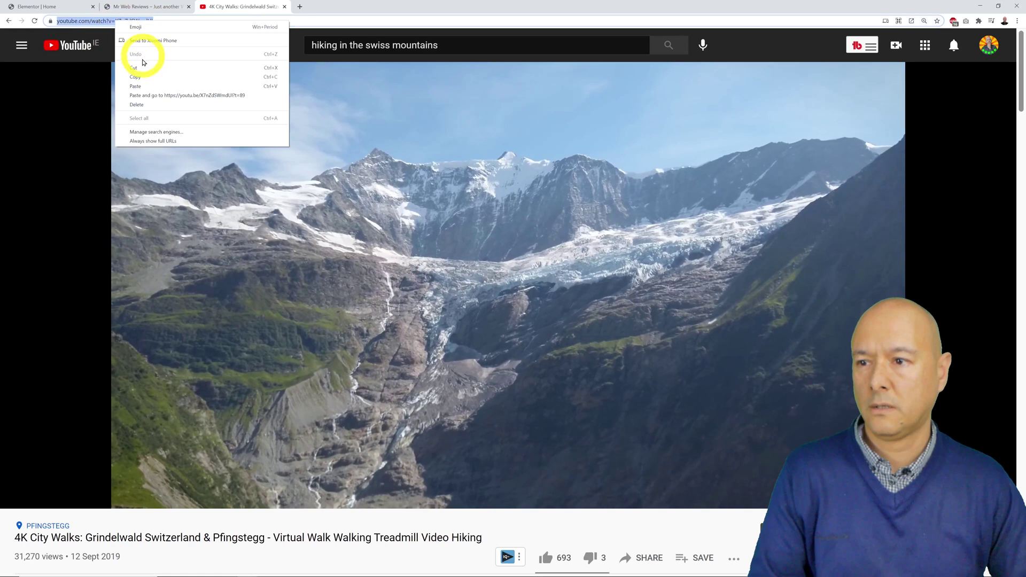
{"action": "left_click", "coordinate": [143, 77]}
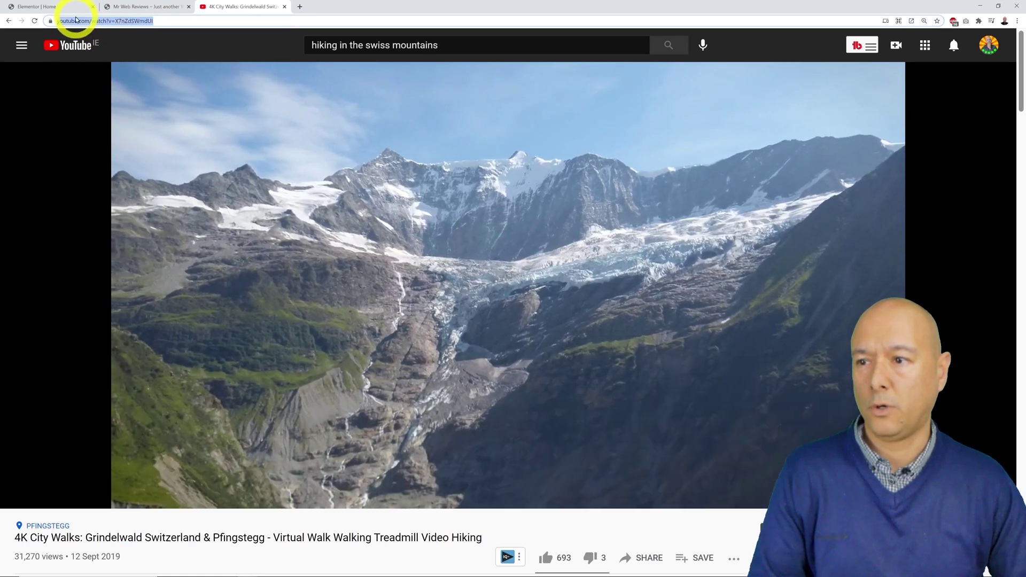
{"action": "left_click", "coordinate": [68, 8]}
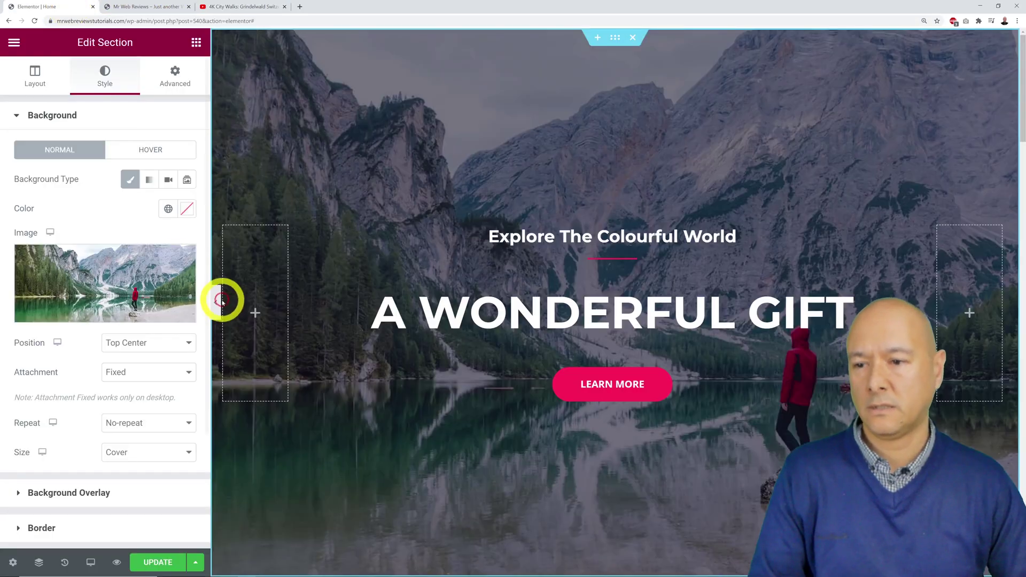
Step: Paste the Grindelwald YouTube URL into the hero background's Video Link
{"action": "left_click", "coordinate": [166, 182]}
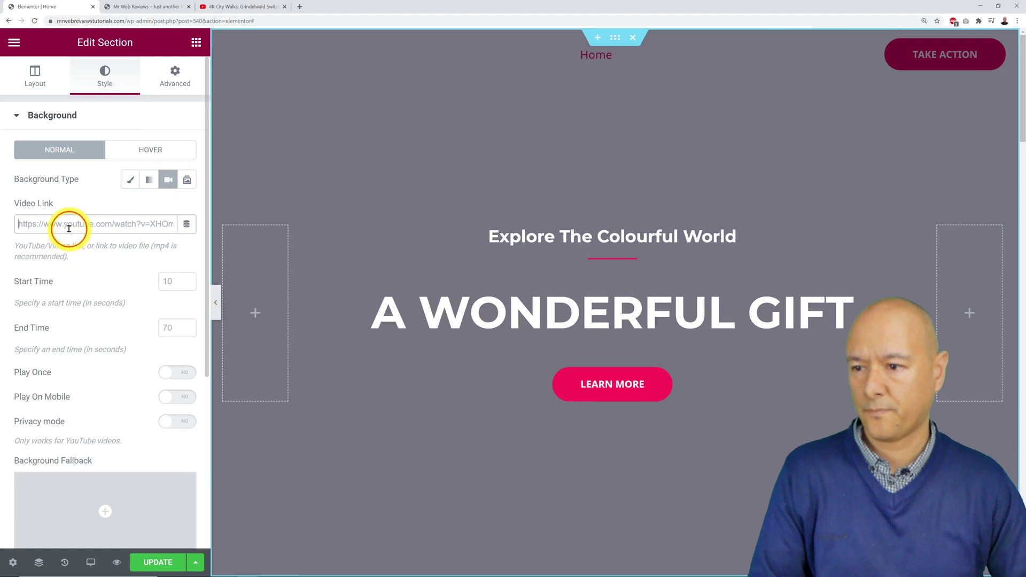
{"action": "key", "text": "ctrl+v"}
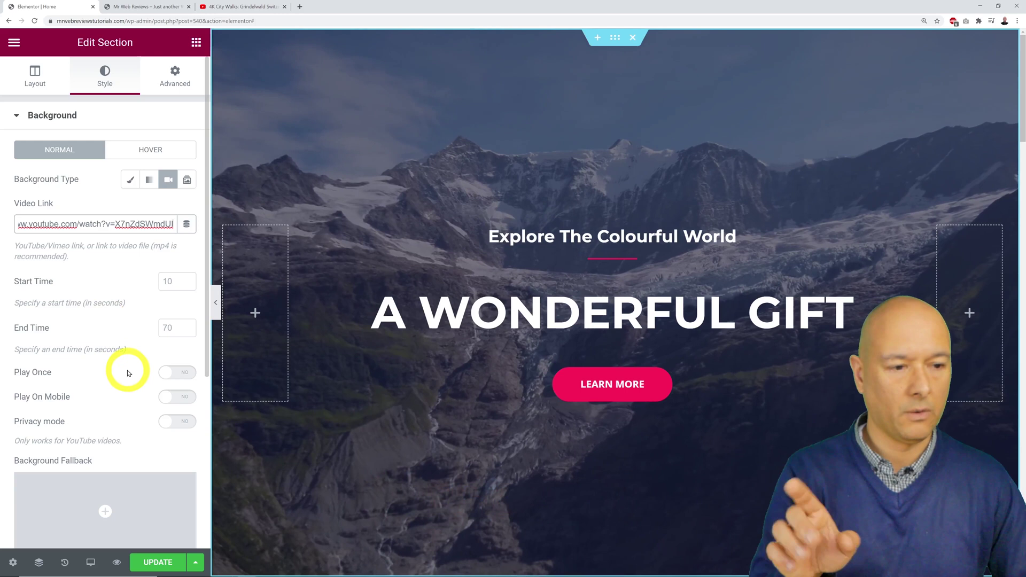
{"action": "left_click", "coordinate": [246, 11]}
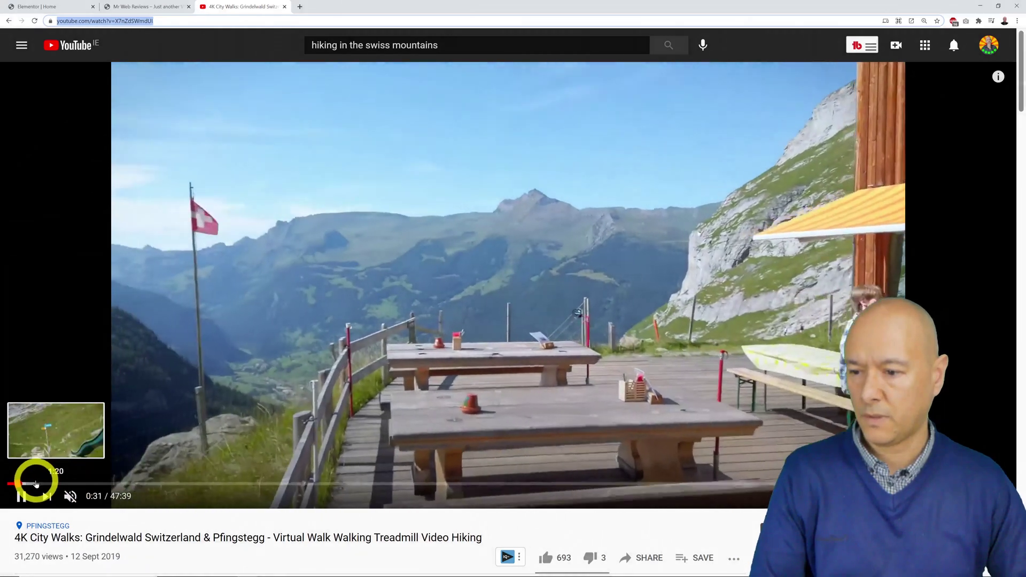
Step: Pause the Grindelwald video at 1:37 on the grassy trail scene
{"action": "left_click", "coordinate": [38, 484]}
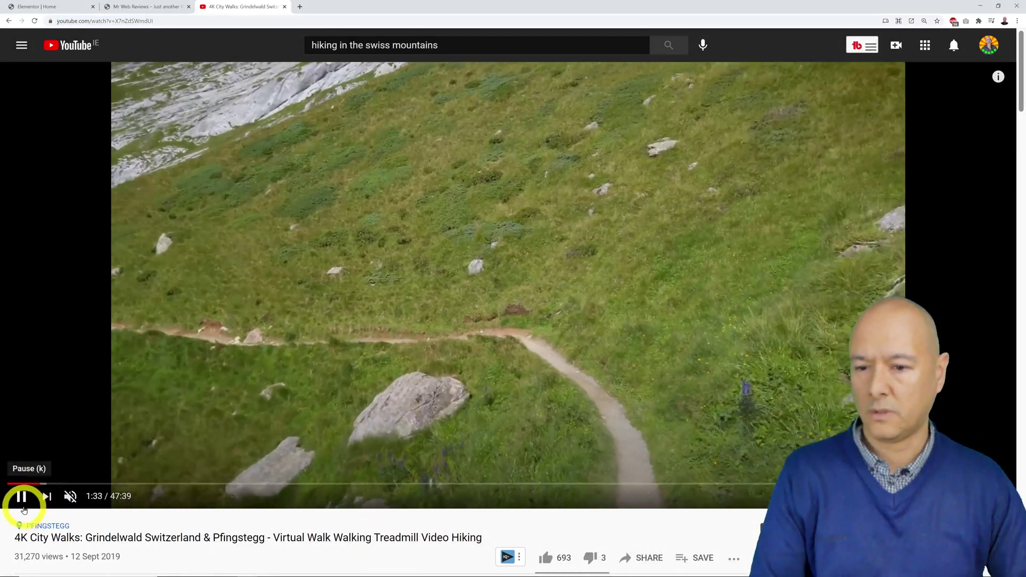
{"action": "left_click", "coordinate": [22, 499]}
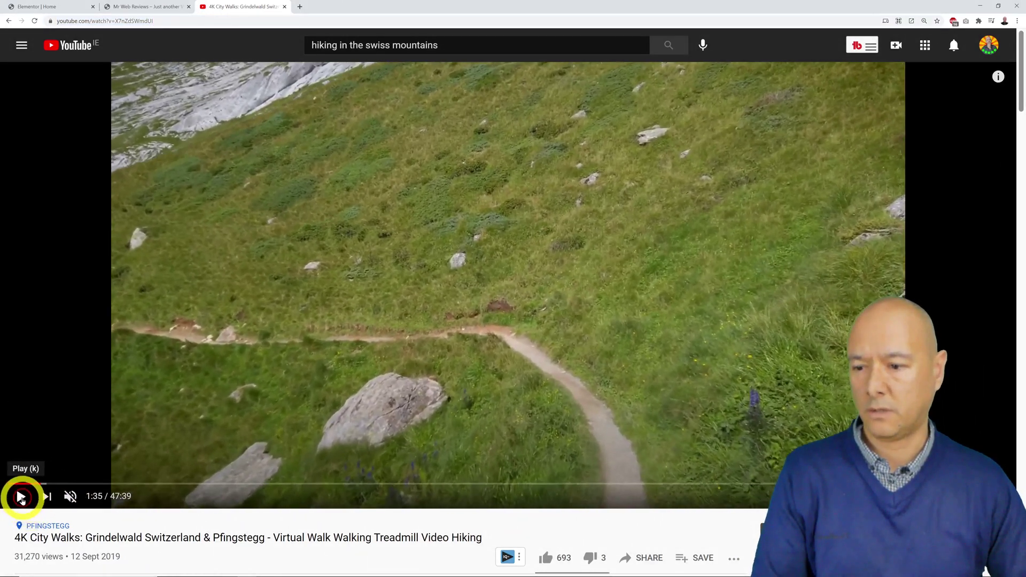
{"action": "left_click", "coordinate": [22, 499]}
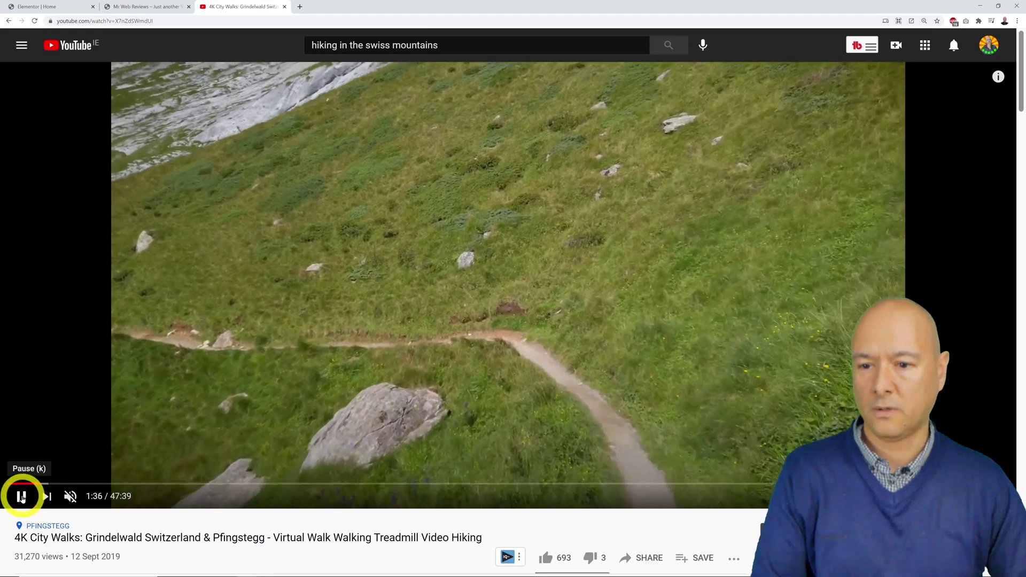
{"action": "left_click", "coordinate": [253, 249]}
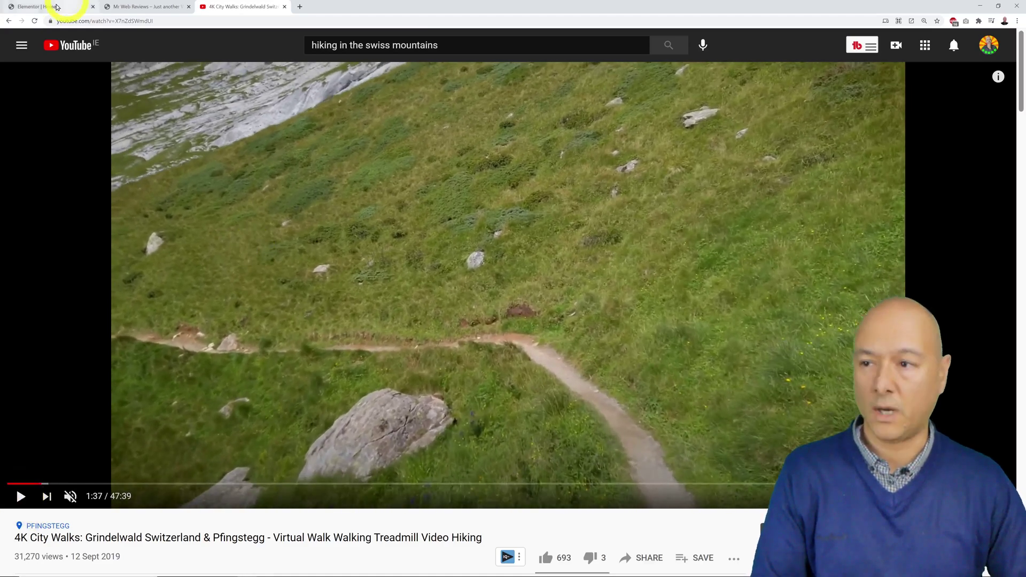
Step: Set the background video's Start Time to 95 and End Time to 220 seconds
{"action": "left_click", "coordinate": [56, 7]}
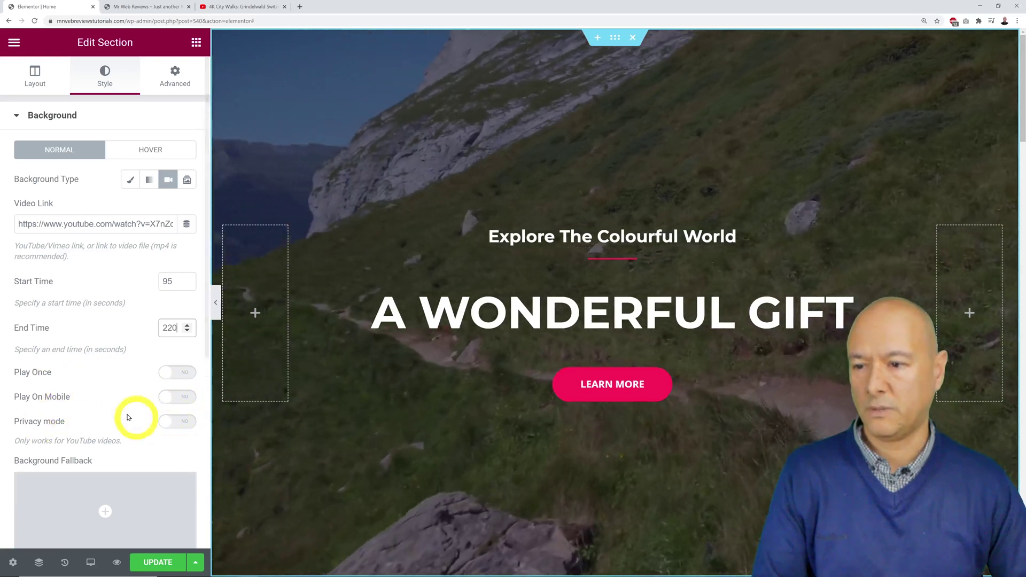
{"action": "scroll", "coordinate": [112, 395], "scroll_direction": "down", "scroll_amount": 5}
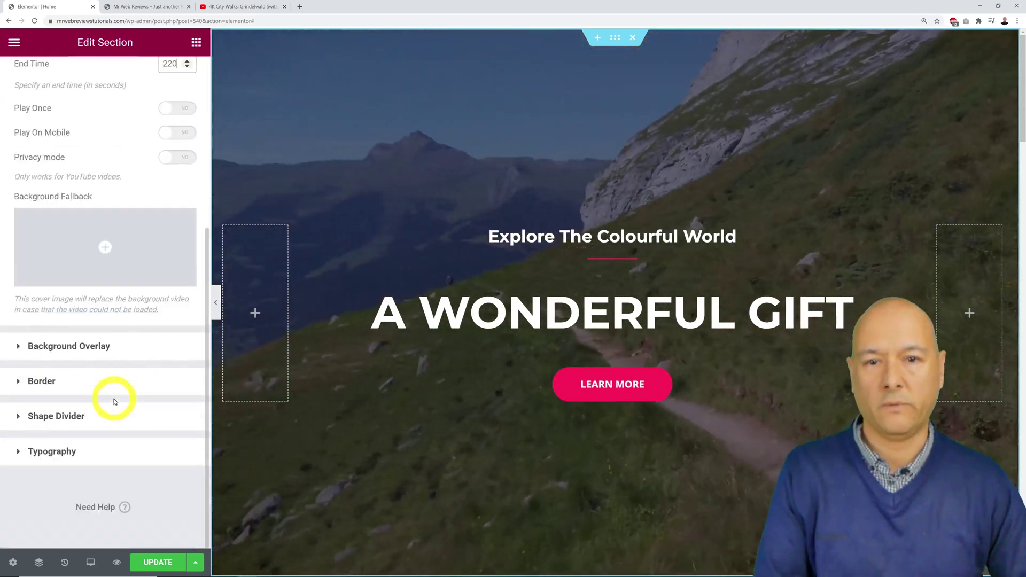
{"action": "scroll", "coordinate": [113, 395], "scroll_direction": "up", "scroll_amount": 5}
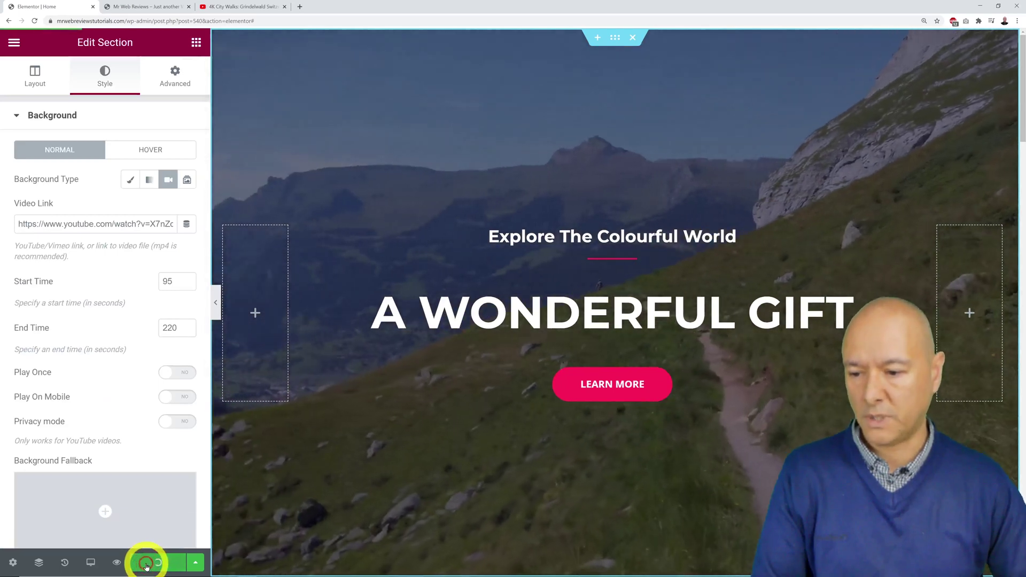
Step: Update the page and reload the live homepage to check the mountain video background
{"action": "left_click", "coordinate": [146, 566]}
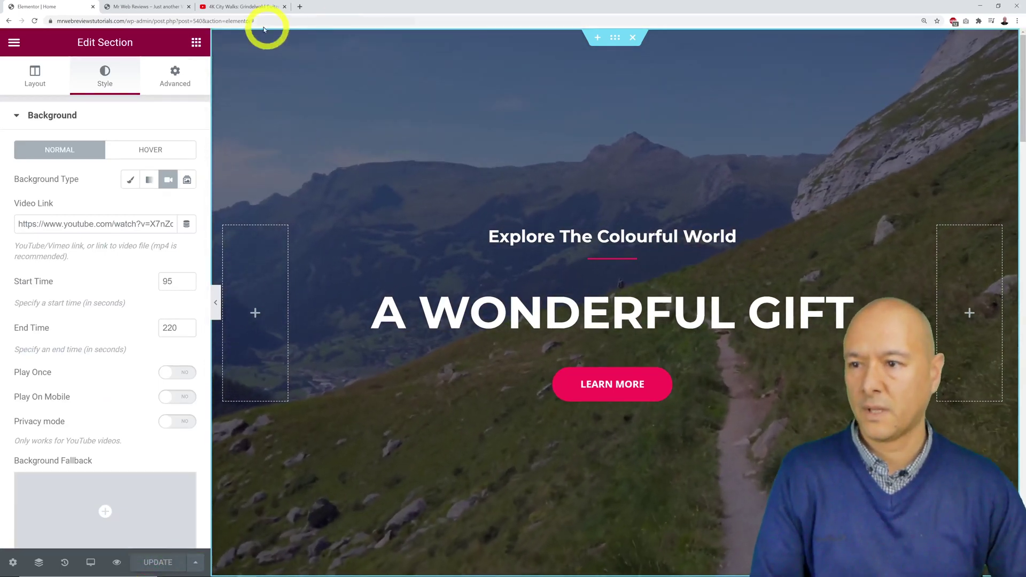
{"action": "left_click", "coordinate": [149, 7]}
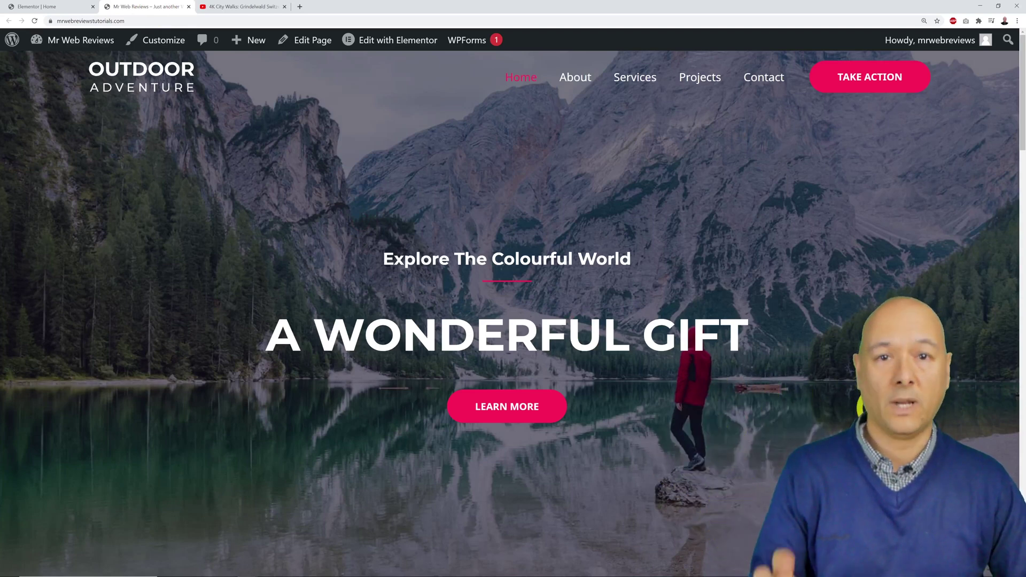
{"action": "left_click", "coordinate": [34, 20]}
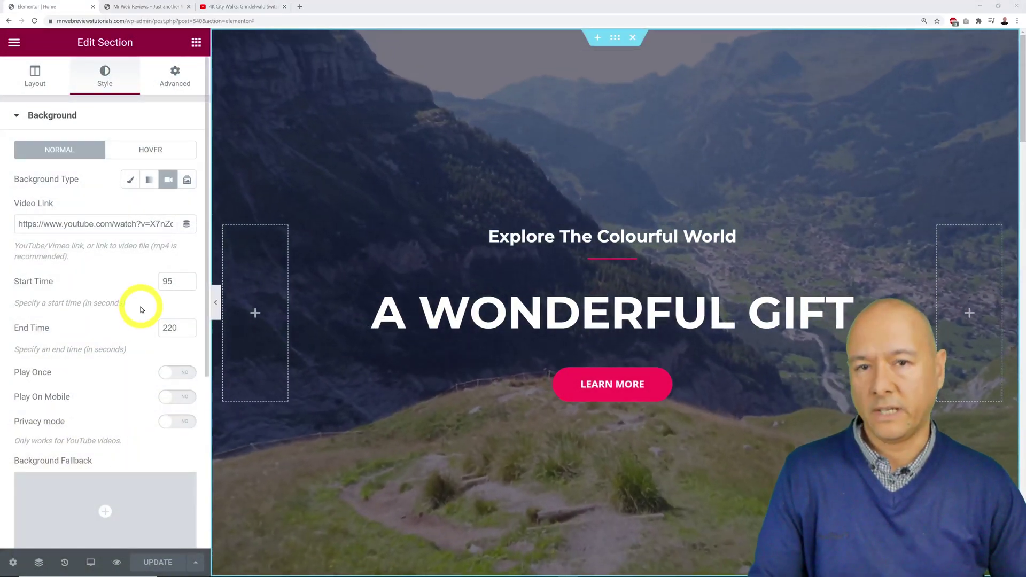
Step: Set the hero's Background Overlay color to pink #FE0077
{"action": "scroll", "coordinate": [142, 309], "scroll_direction": "down", "scroll_amount": 5}
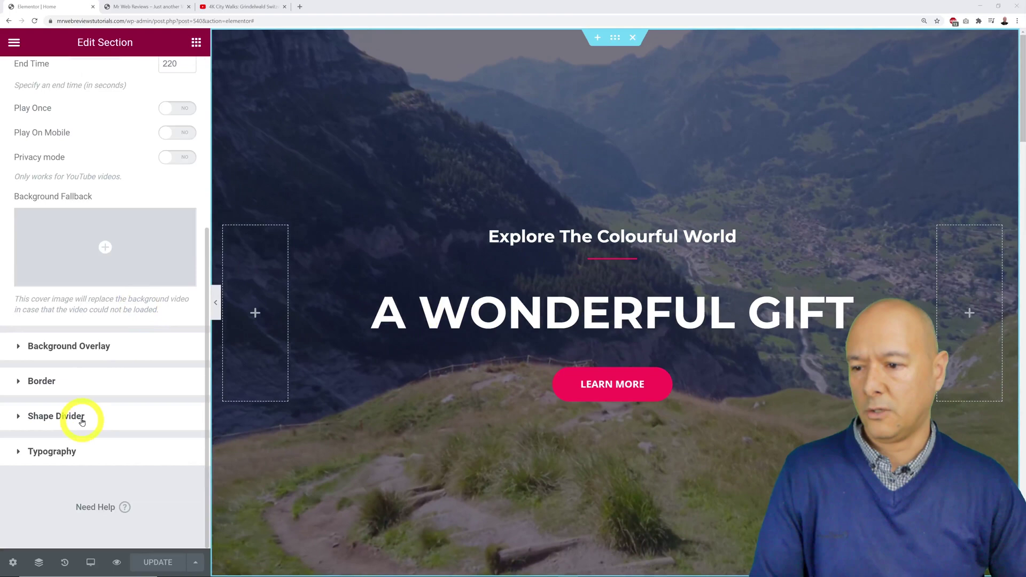
{"action": "left_click", "coordinate": [51, 346]}
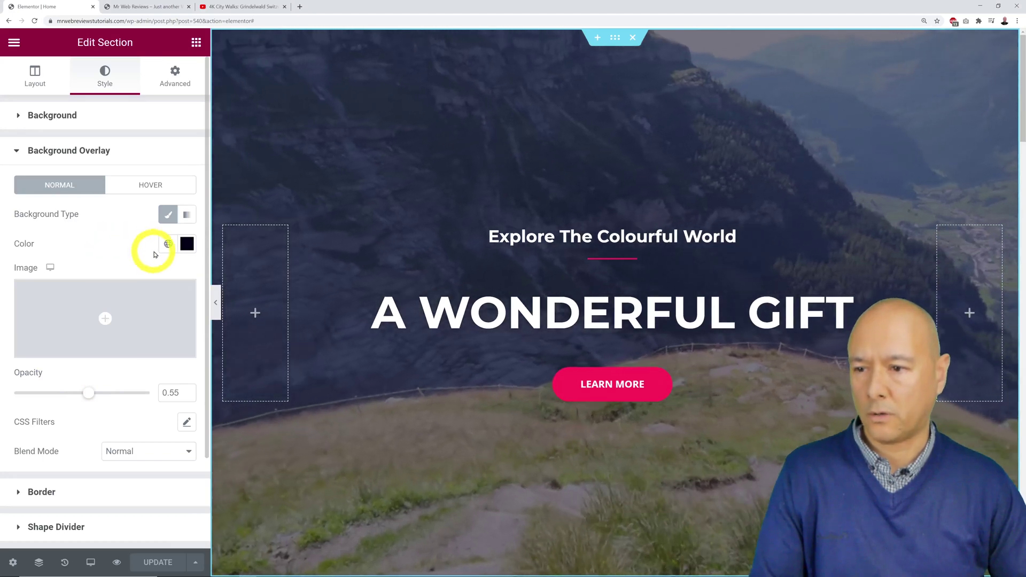
{"action": "left_click", "coordinate": [187, 244]}
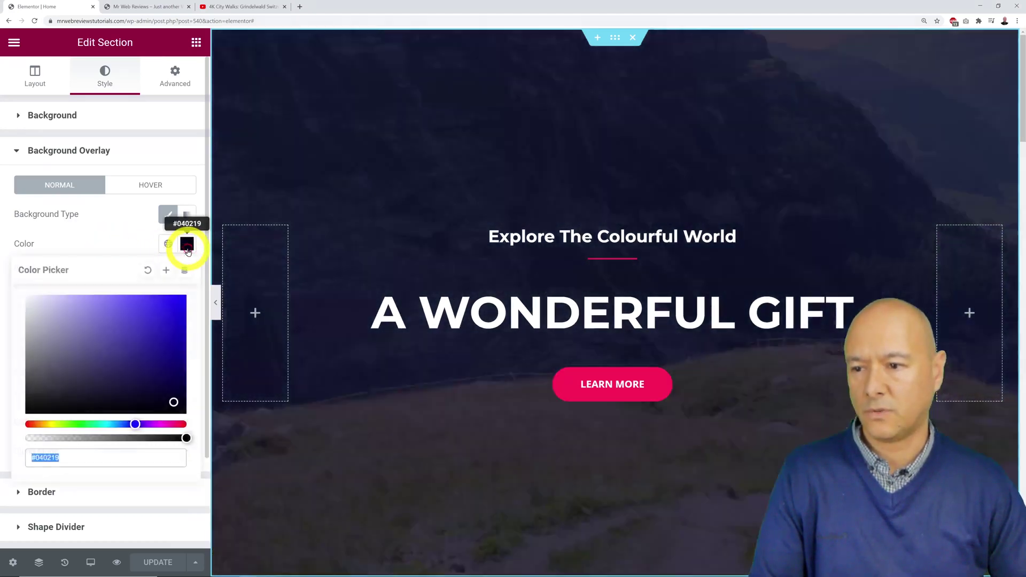
{"action": "left_click", "coordinate": [145, 437]}
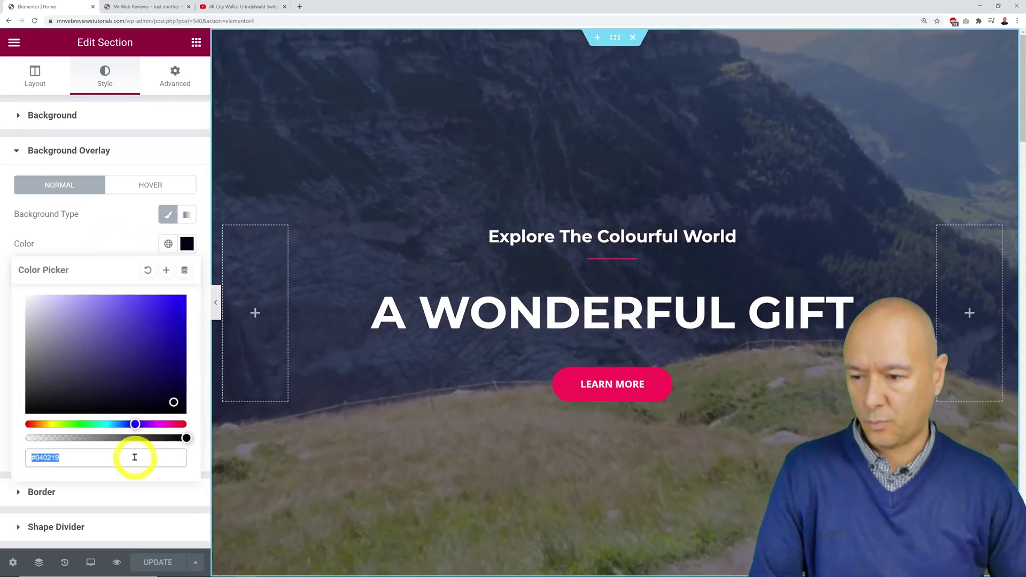
{"action": "type", "text": "#FE0077"}
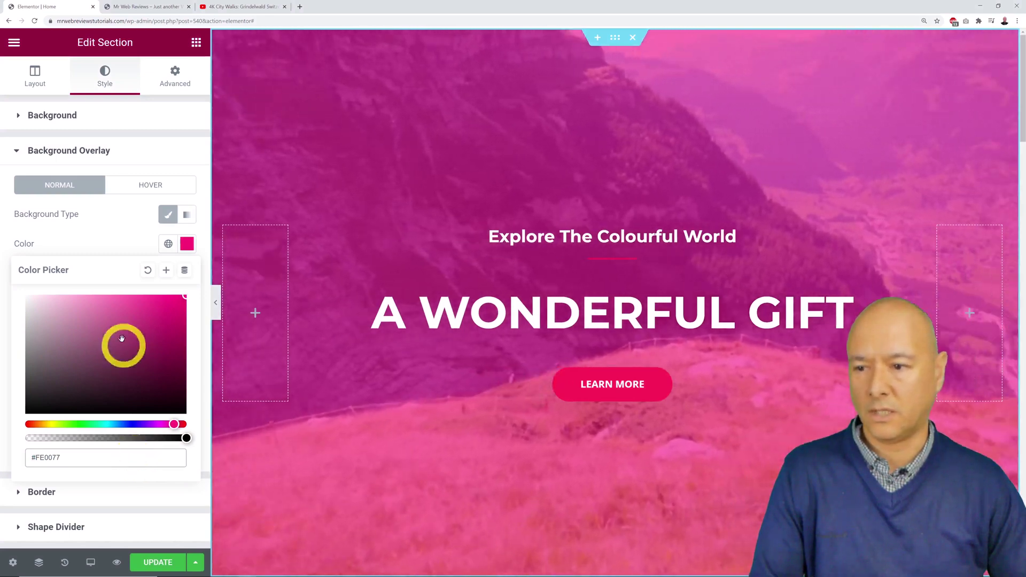
{"action": "left_click", "coordinate": [110, 247]}
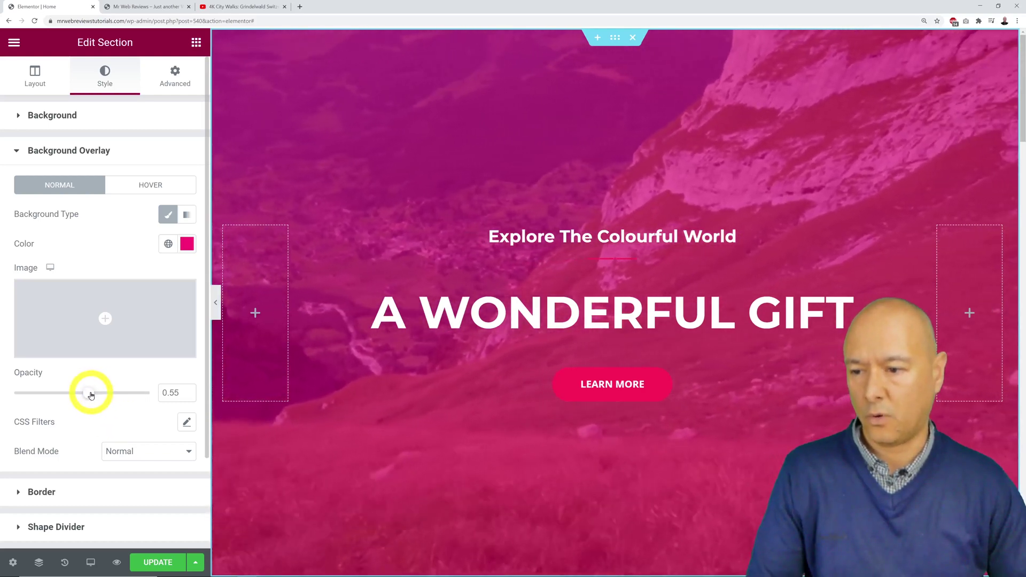
Step: Lower the pink Background Overlay opacity to about 0.43
{"action": "left_click_drag", "start_coordinate": [71, 391], "coordinate": [193, 398]}
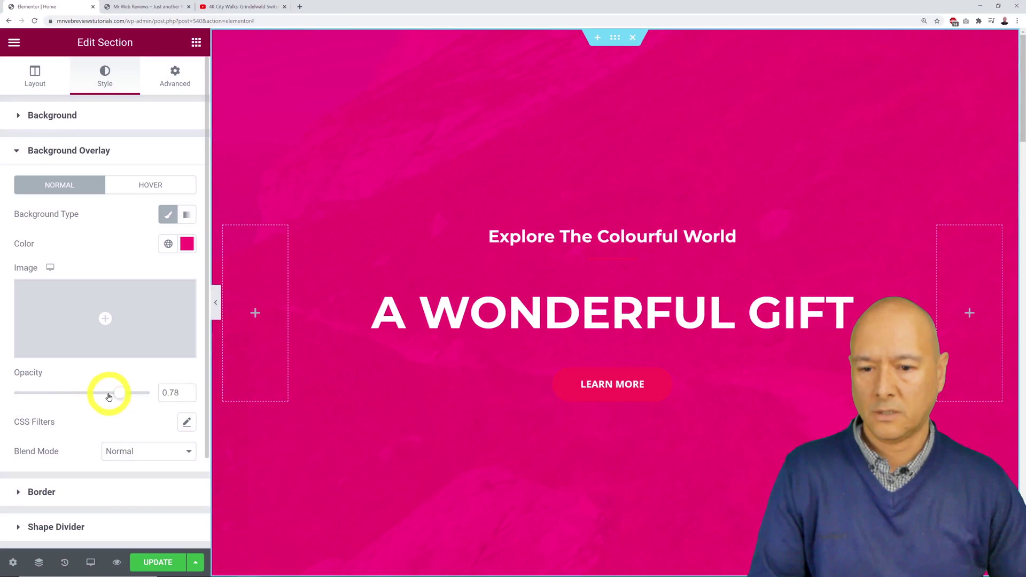
{"action": "left_click_drag", "start_coordinate": [109, 397], "coordinate": [75, 396]}
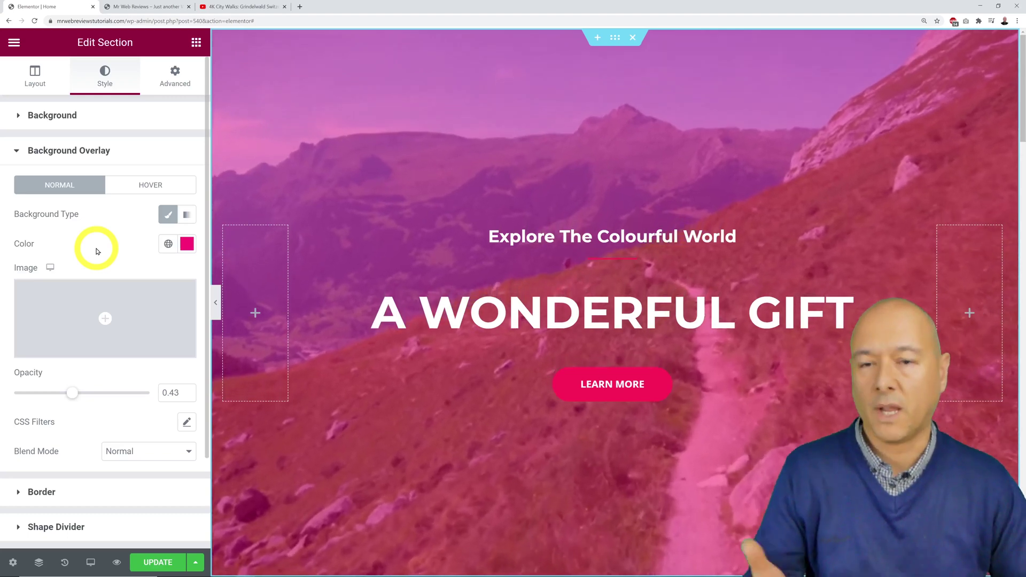
Step: Try out the hero overlay colour, desaturating it to grey and then a vivid blue
{"action": "left_click", "coordinate": [186, 243]}
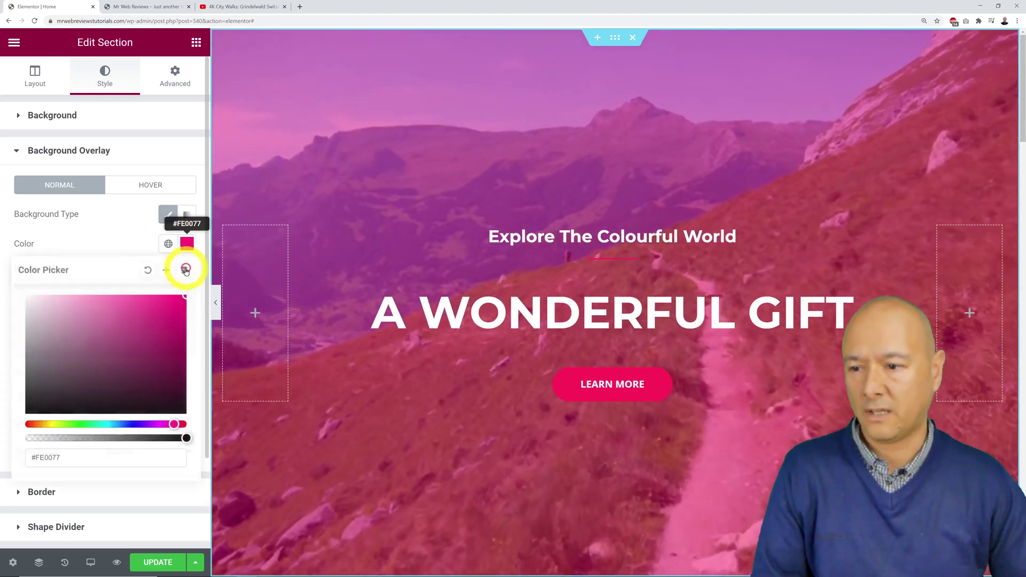
{"action": "left_click_drag", "start_coordinate": [119, 355], "coordinate": [71, 343]}
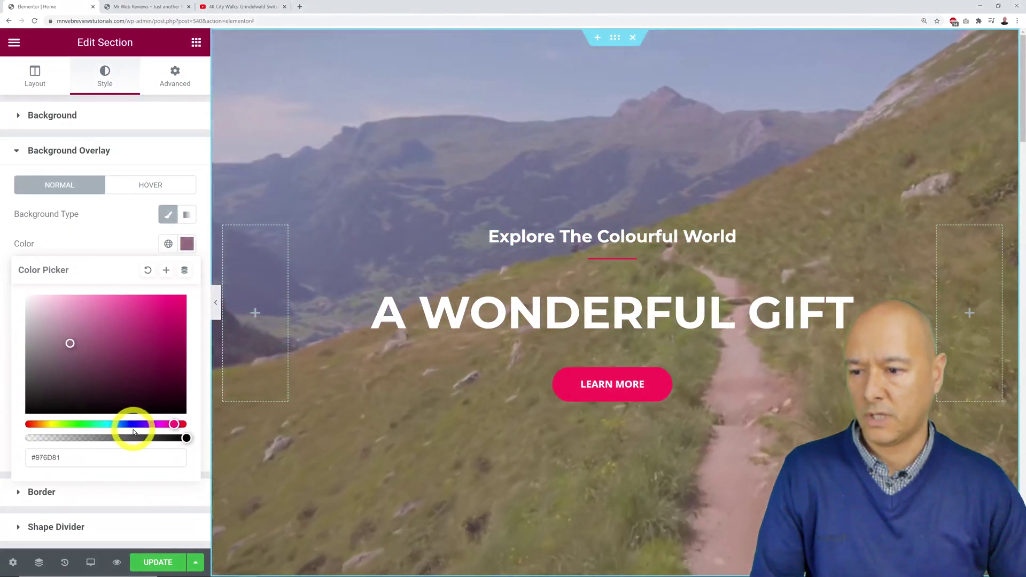
{"action": "left_click", "coordinate": [132, 424]}
{"action": "left_click_drag", "start_coordinate": [122, 366], "coordinate": [179, 301]}
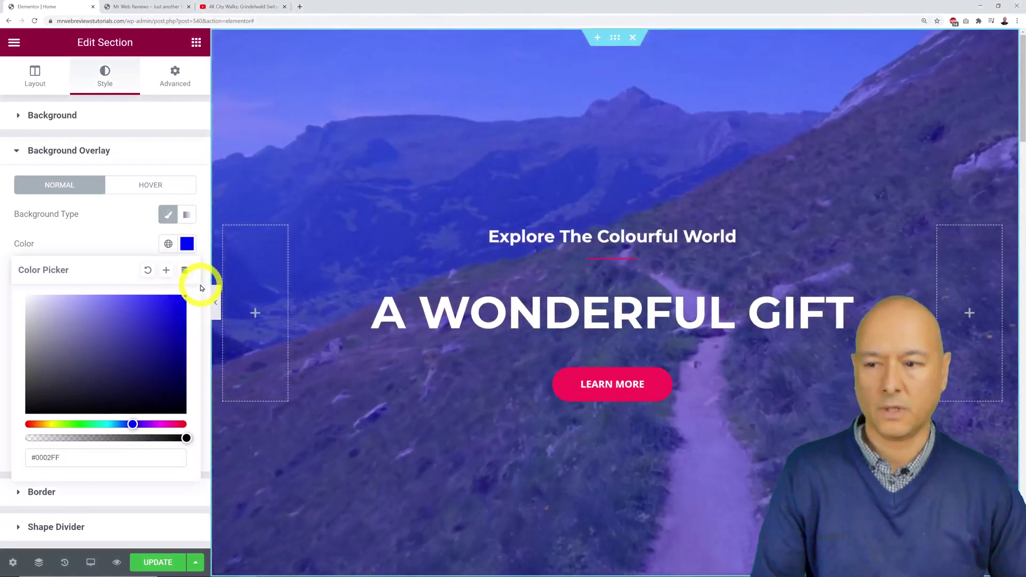
{"action": "left_click", "coordinate": [110, 247]}
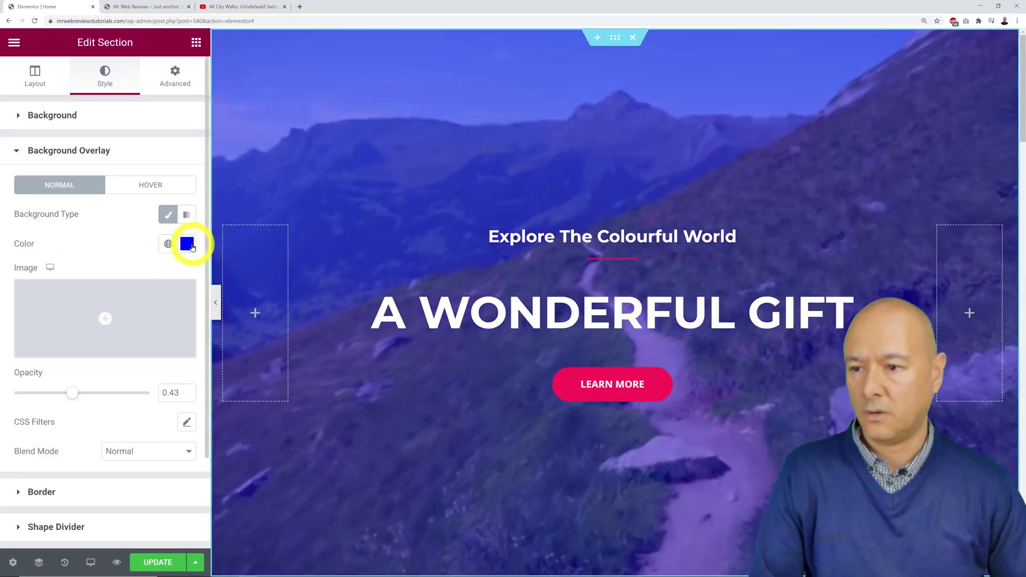
Step: Set the hero overlay colour to the dark green #0D4C37
{"action": "left_click", "coordinate": [187, 244]}
{"action": "left_click", "coordinate": [97, 425]}
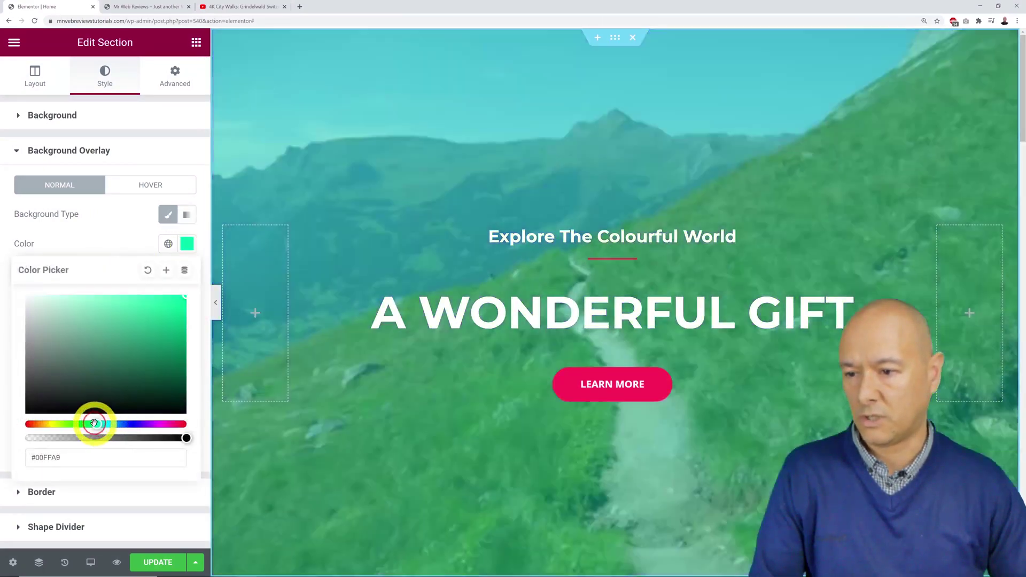
{"action": "left_click_drag", "start_coordinate": [129, 346], "coordinate": [161, 375]}
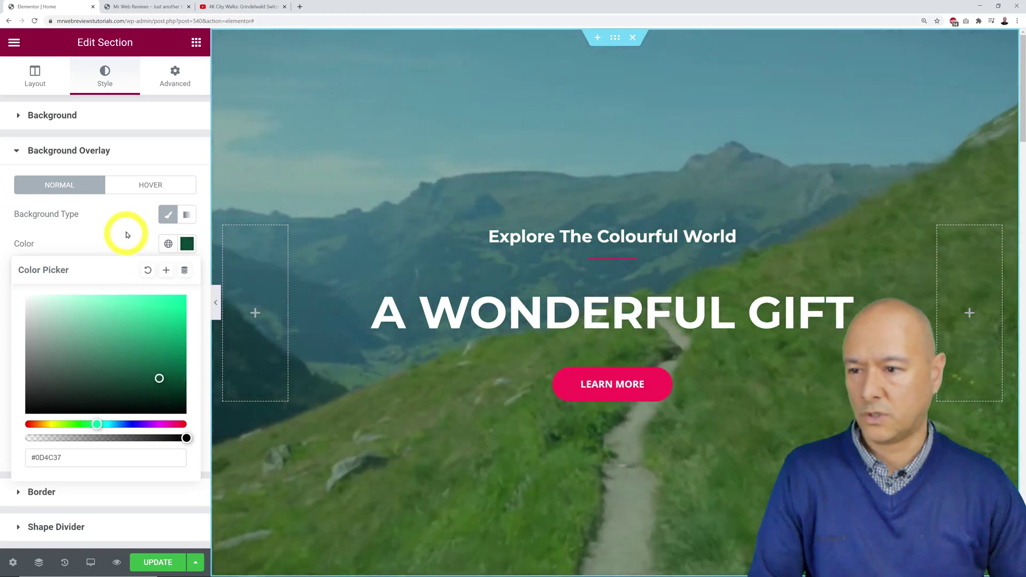
{"action": "left_click", "coordinate": [126, 233]}
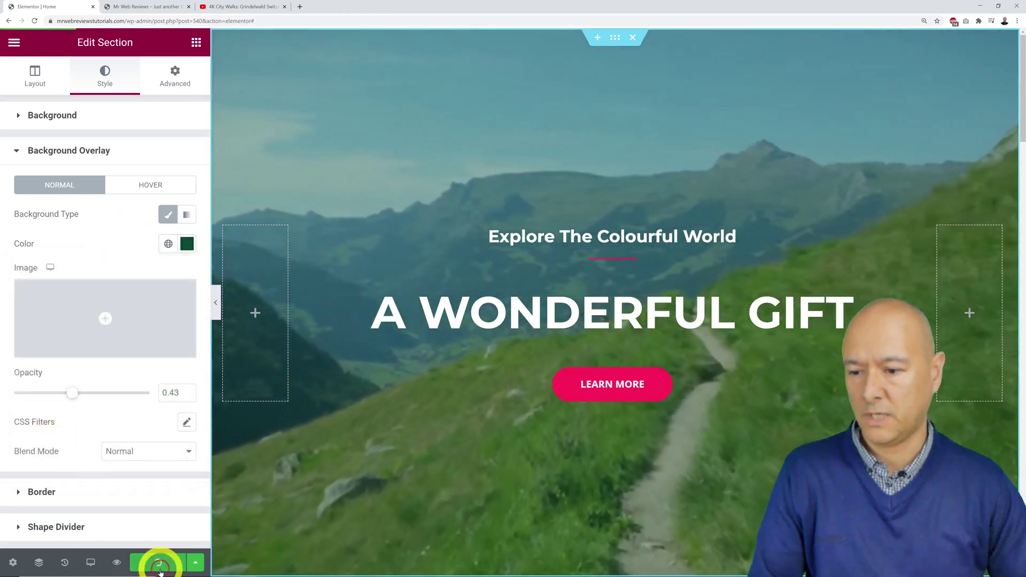
{"action": "left_click", "coordinate": [154, 7]}
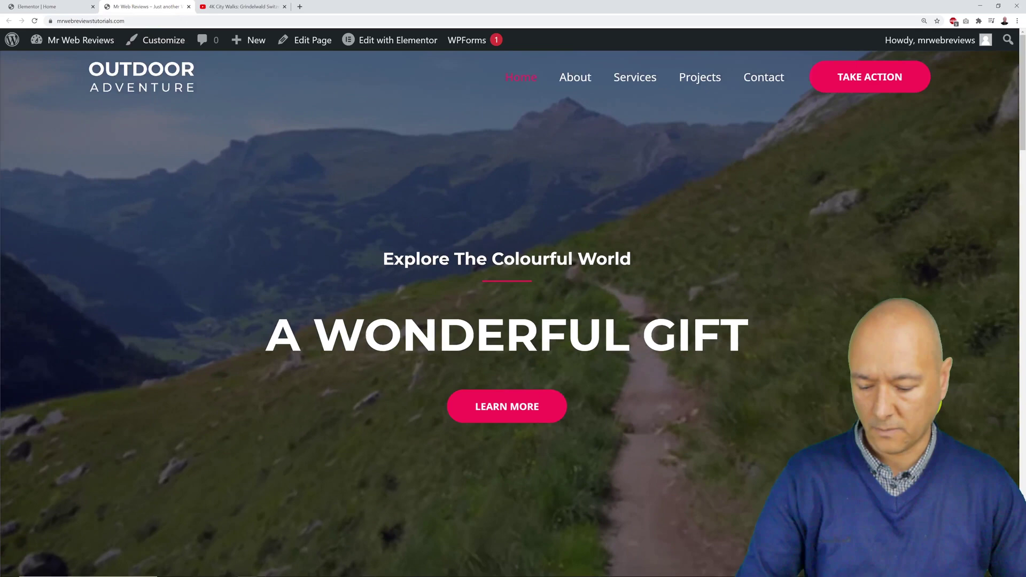
{"action": "key", "text": "F5"}
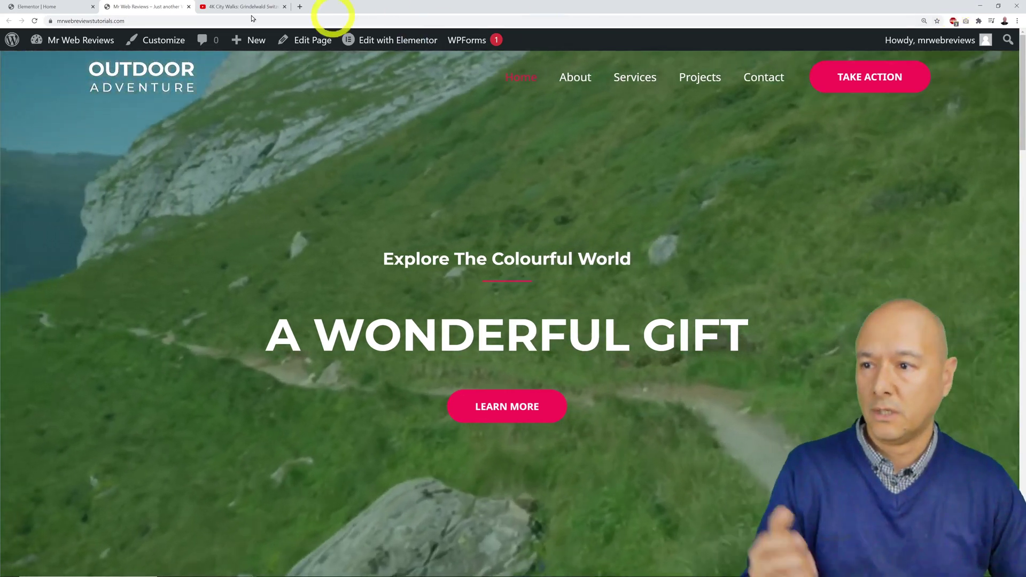
{"action": "left_click", "coordinate": [43, 7]}
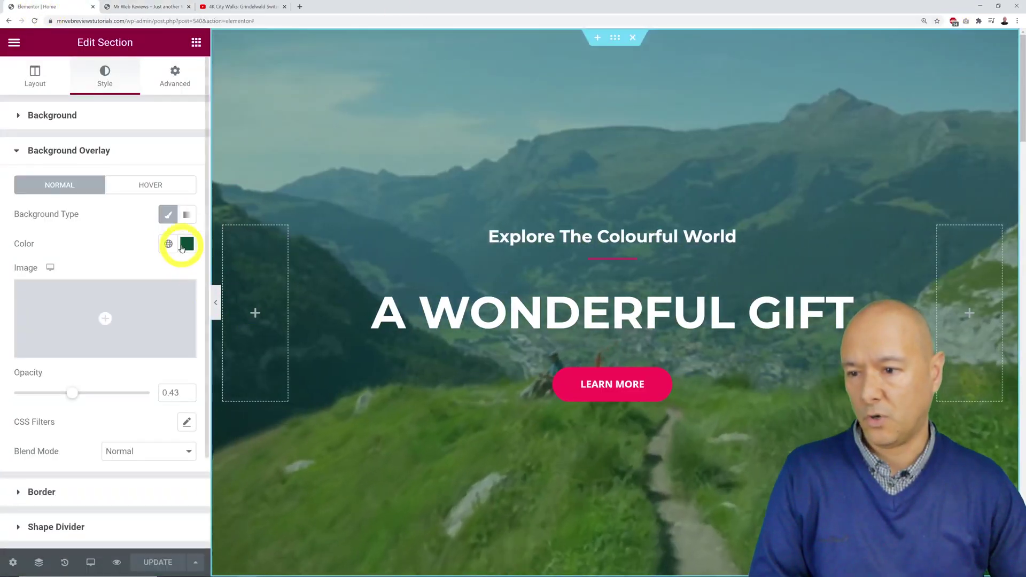
Step: Set the hero overlay to bright pink #FF0078 and view the live homepage
{"action": "left_click", "coordinate": [174, 424]}
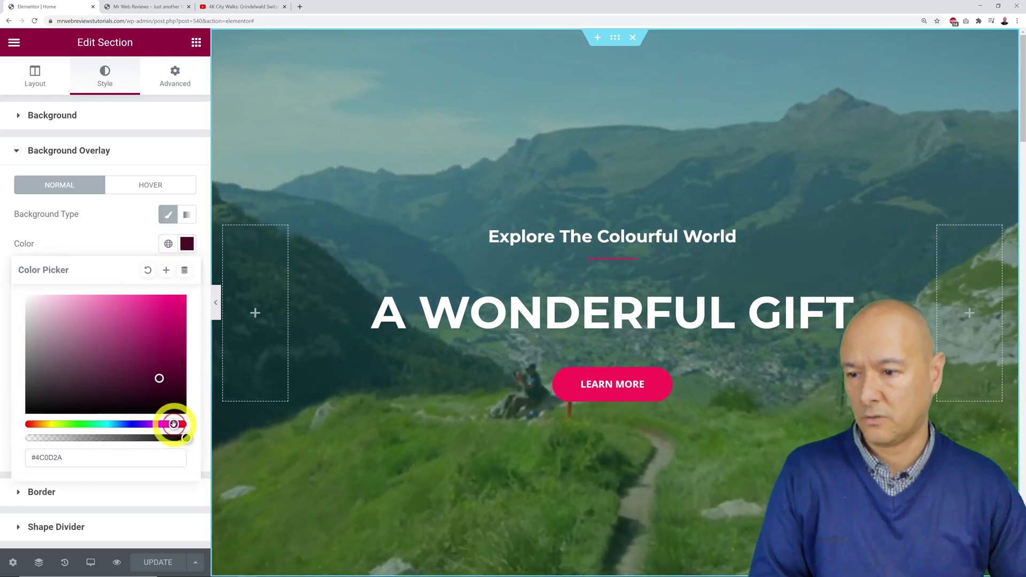
{"action": "left_click", "coordinate": [174, 295]}
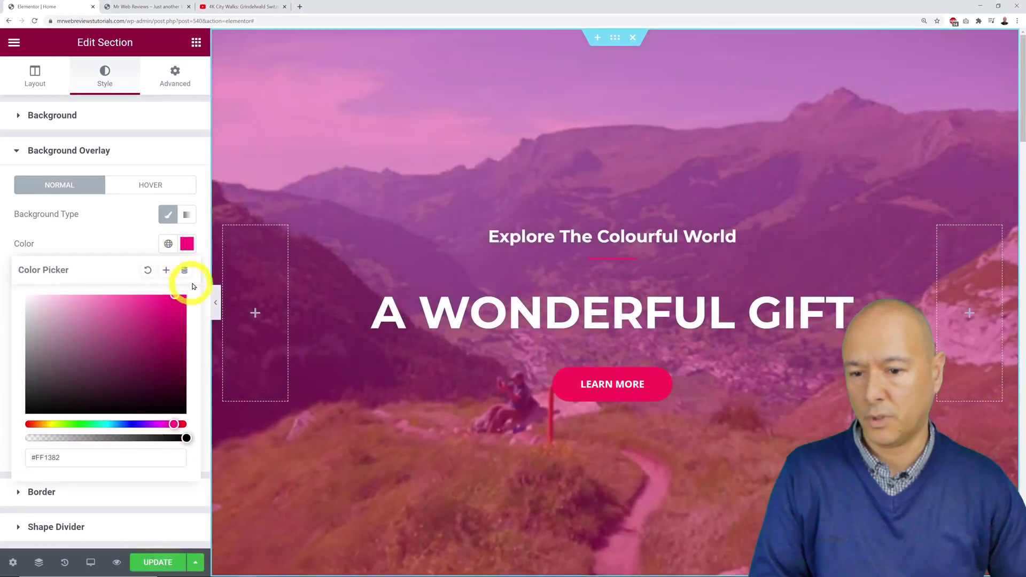
{"action": "left_click", "coordinate": [126, 216]}
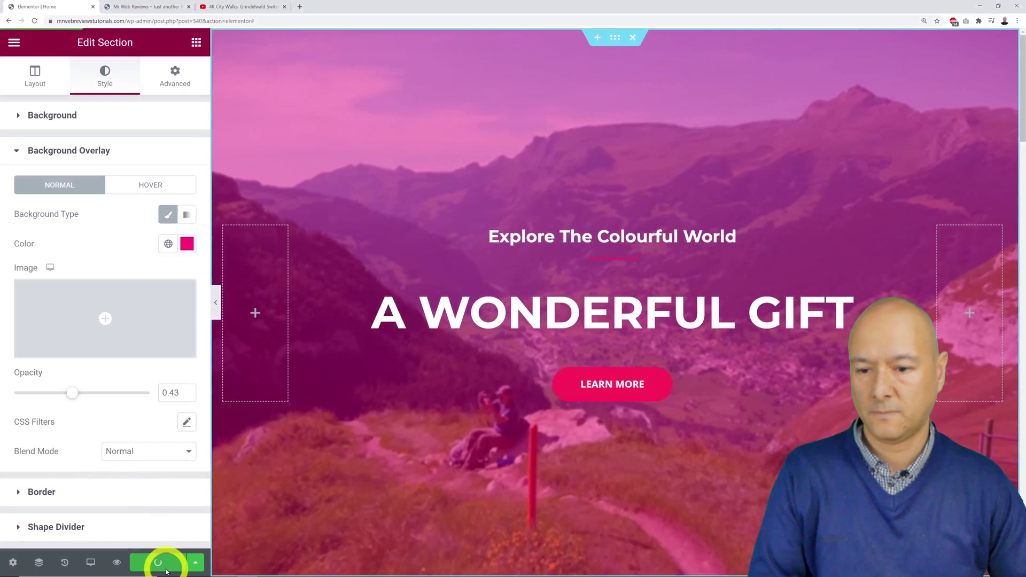
{"action": "left_click", "coordinate": [152, 5]}
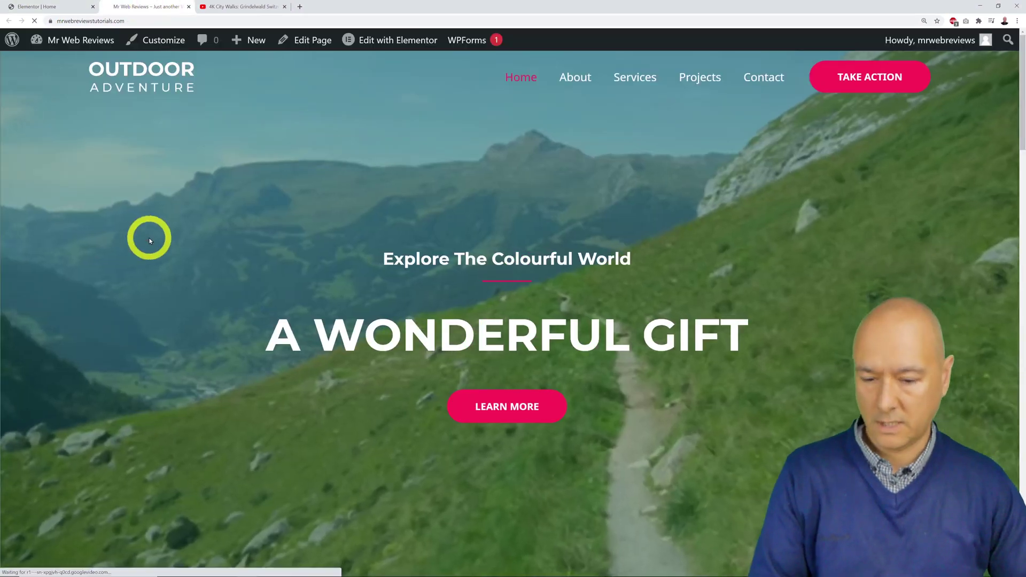